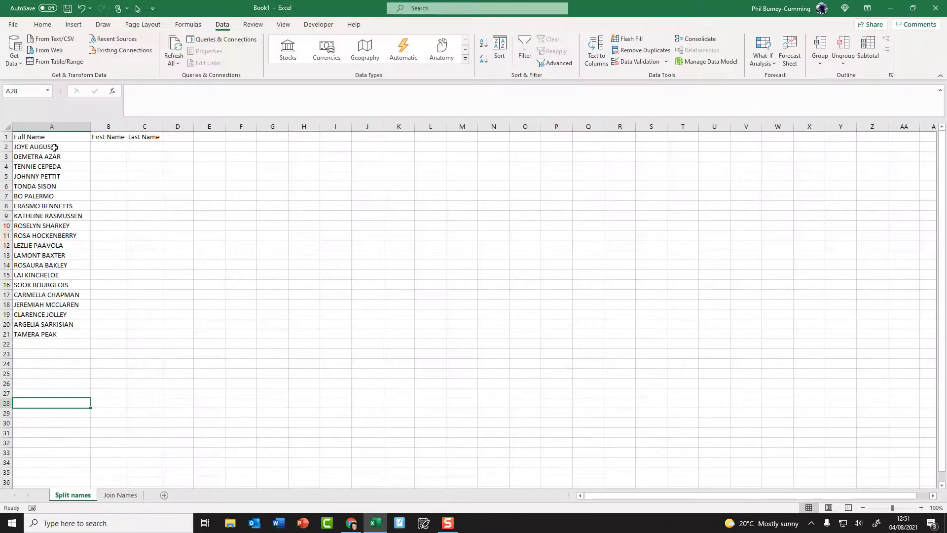
Step: Select the full names in A2:A21 and start Text to Columns, keeping the data type as Delimited
left_click_drag(55, 146, 49, 343)
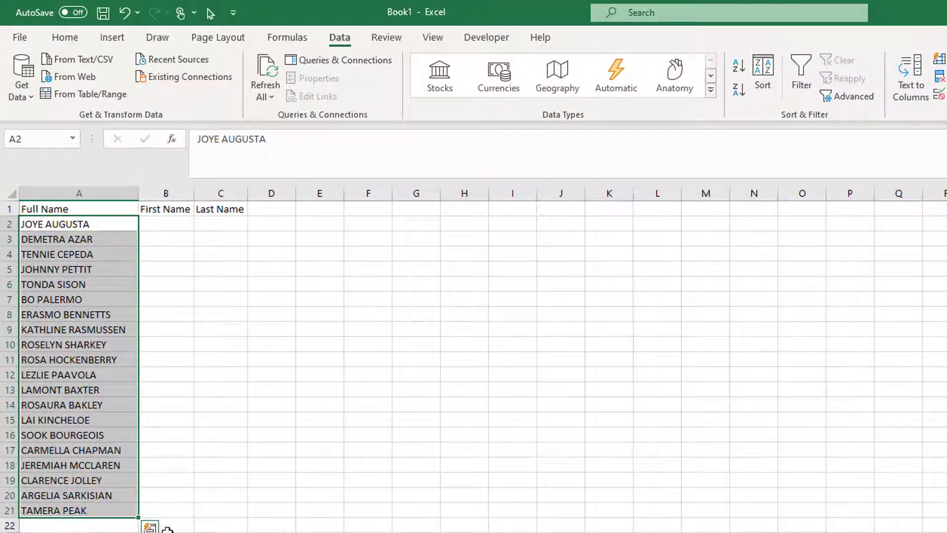
left_click(224, 475)
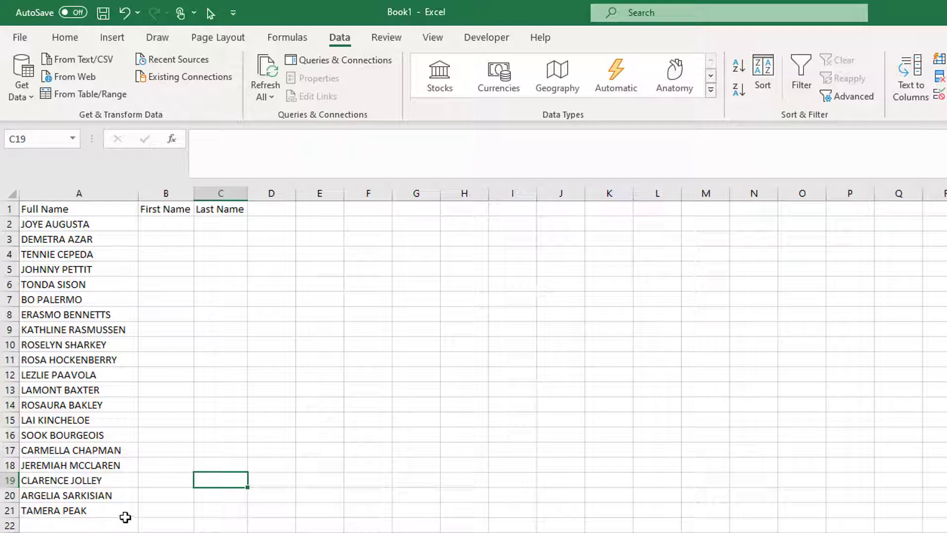
left_click_drag(90, 224, 84, 511)
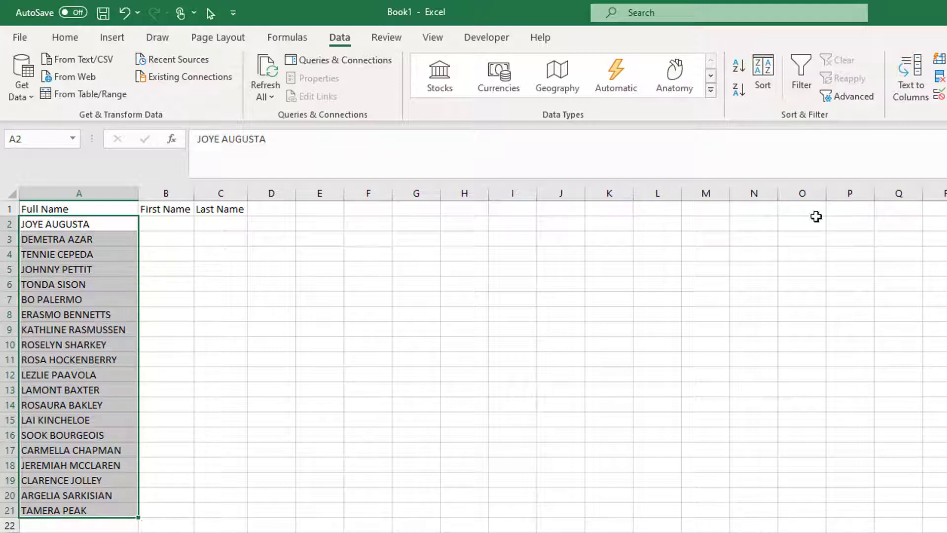
left_click(918, 83)
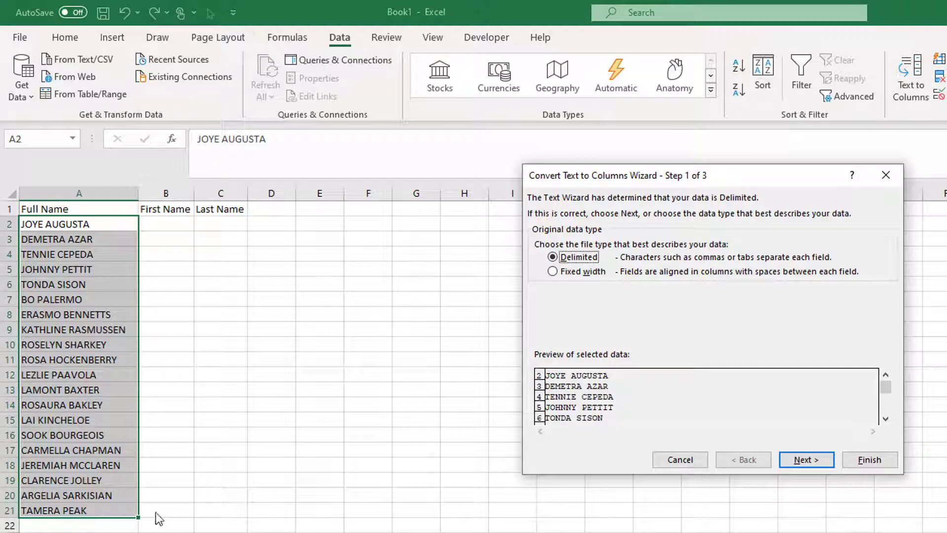
left_click(794, 457)
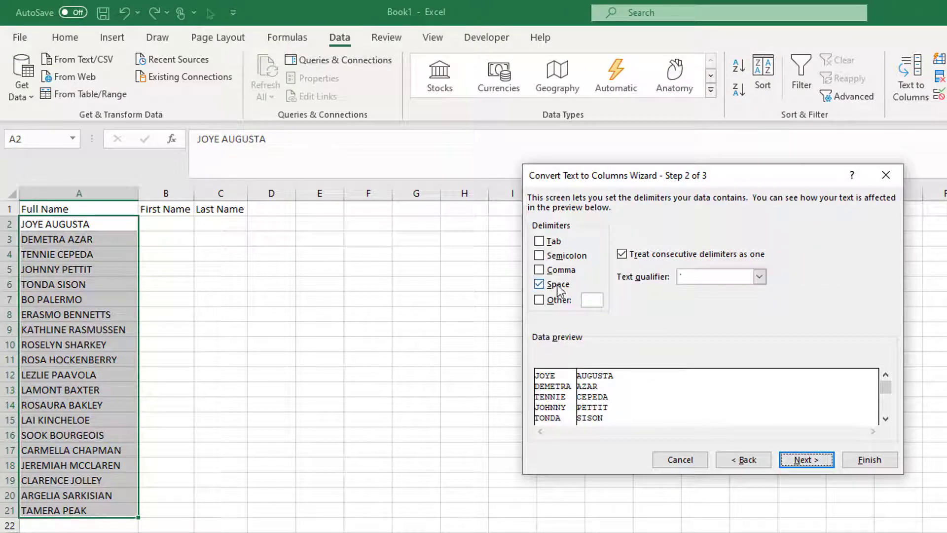
Step: Set Space as the only delimiter, with consecutive delimiters treated as one, and continue to the column format page
left_click(539, 284)
left_click(538, 241)
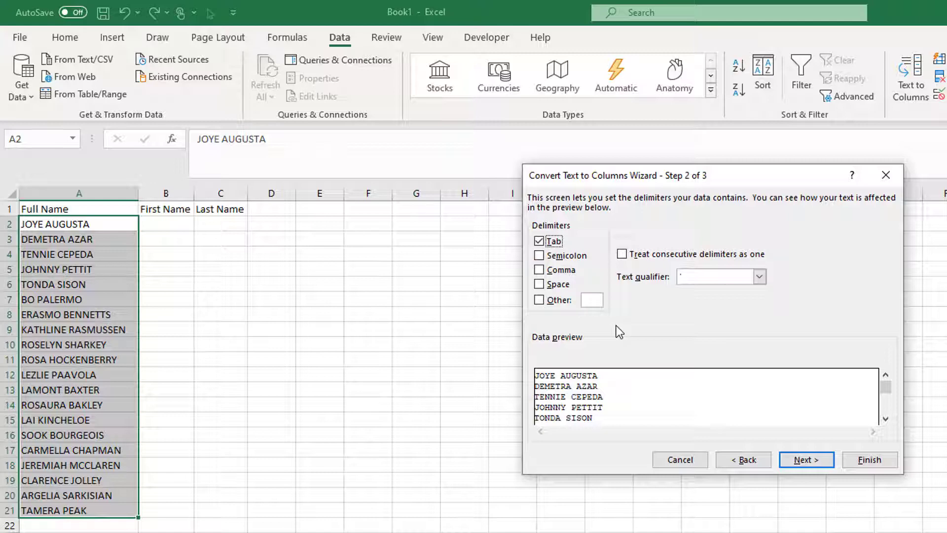
left_click(539, 242)
left_click(539, 290)
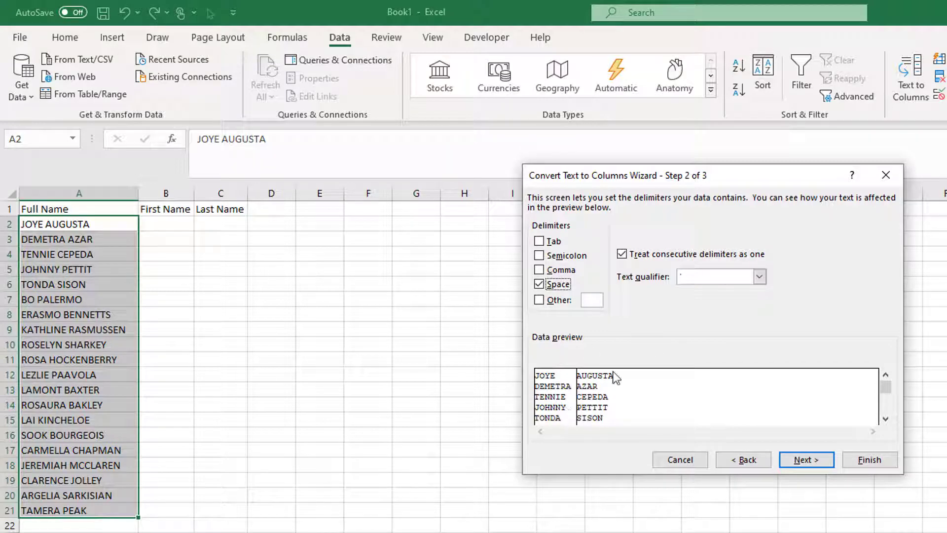
left_click(811, 455)
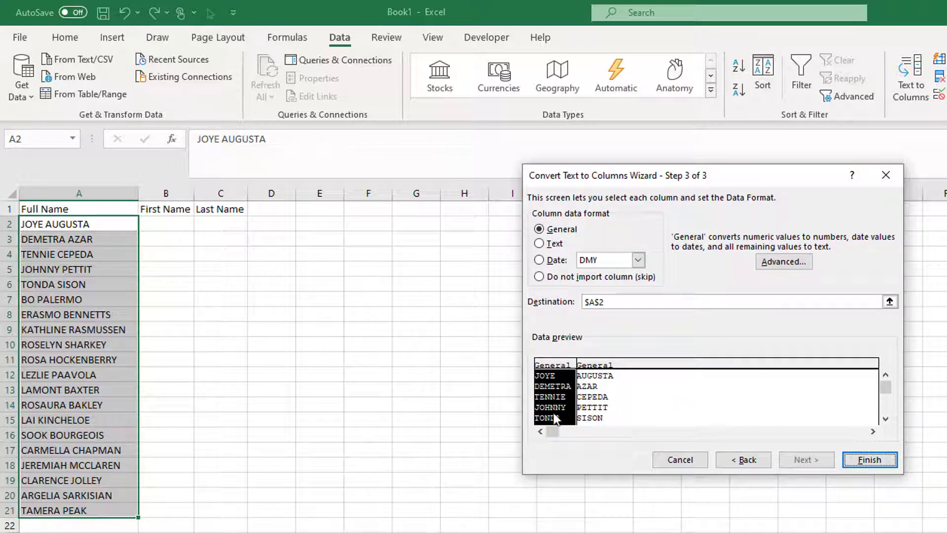
Step: Set the data format of both preview columns to Text
left_click(554, 244)
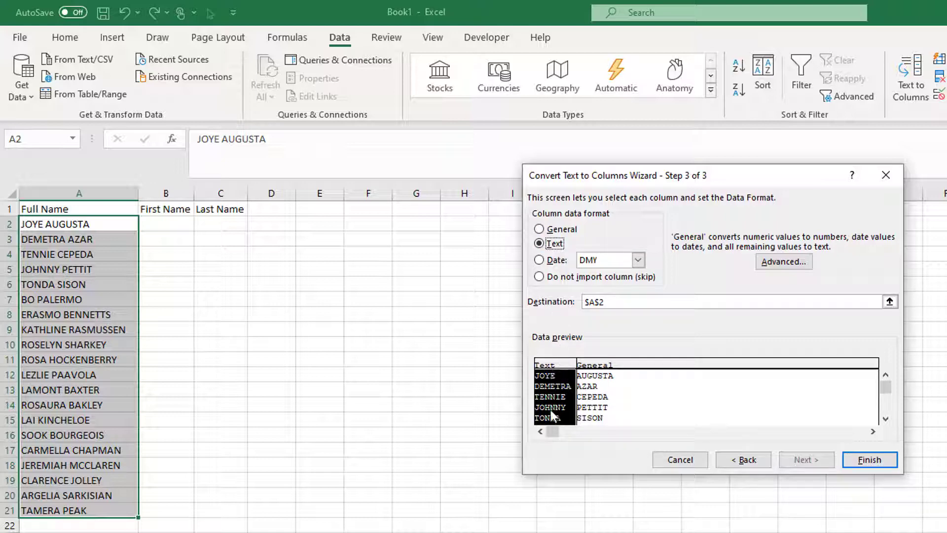
left_click(611, 370)
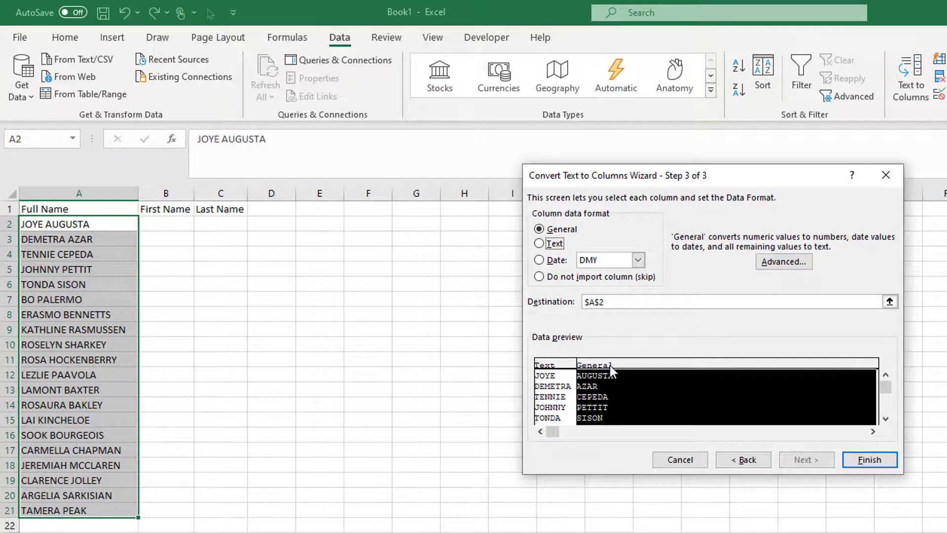
left_click(551, 243)
Step: Set the destination to $B$2 and finish the Text to Columns conversion
left_click(591, 302)
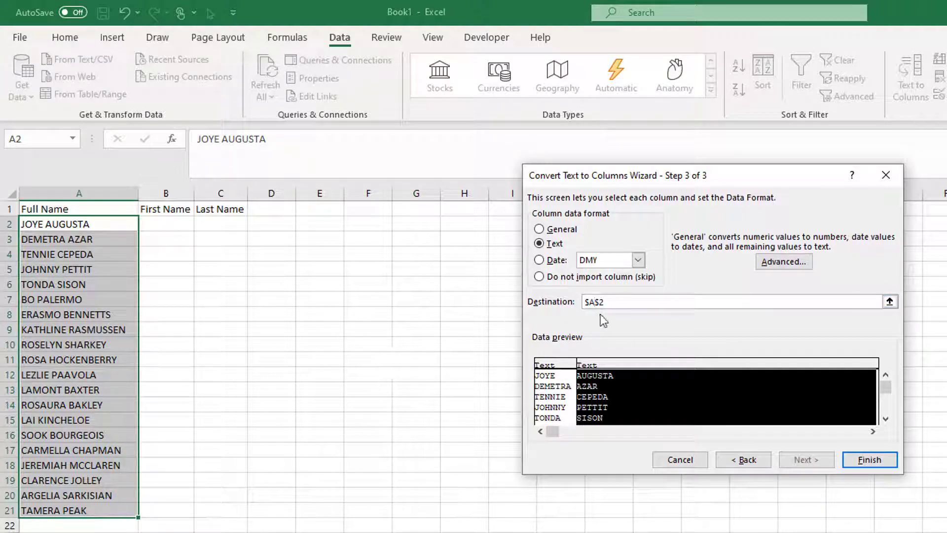
key("BackSpace")
type("B")
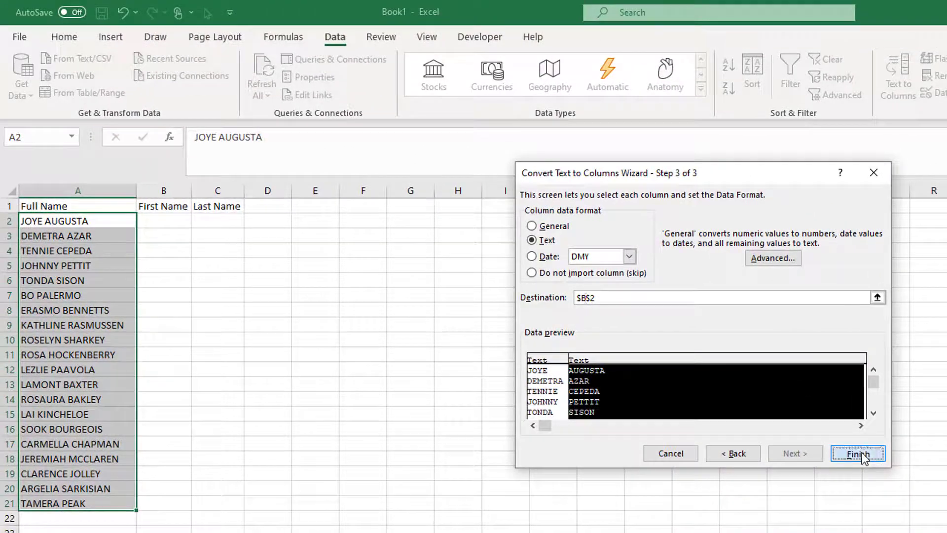
left_click(834, 498)
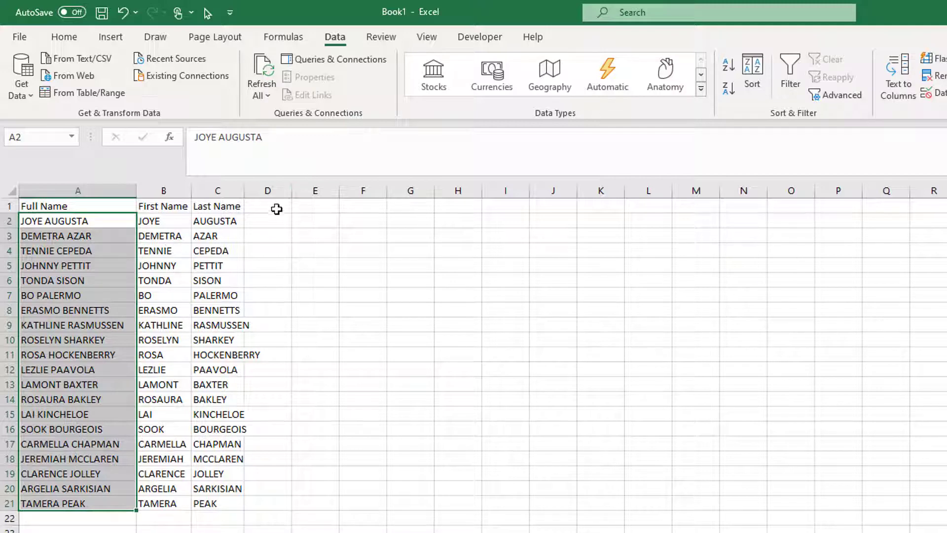
Step: Enter the formula =PROPER(B2) in cell D2 to convert the first name to proper case
left_click(262, 219)
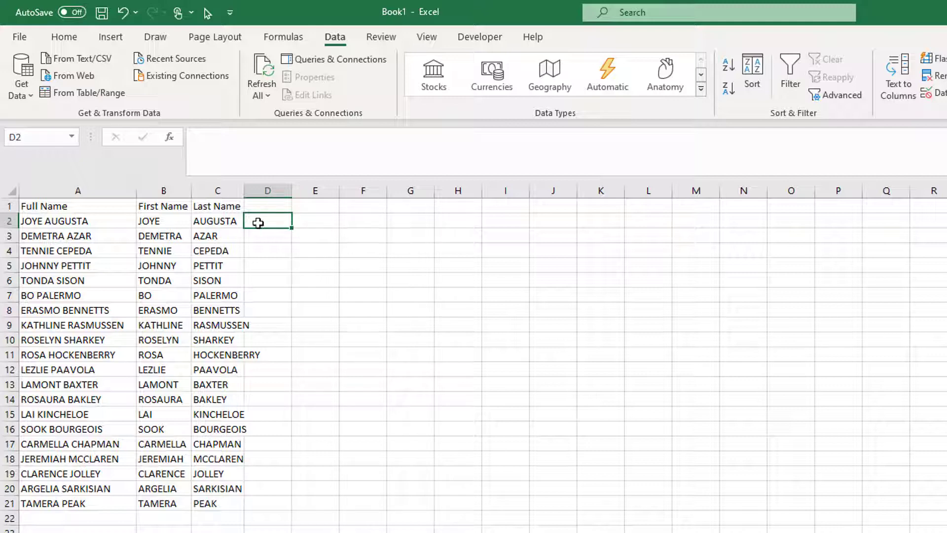
type("=")
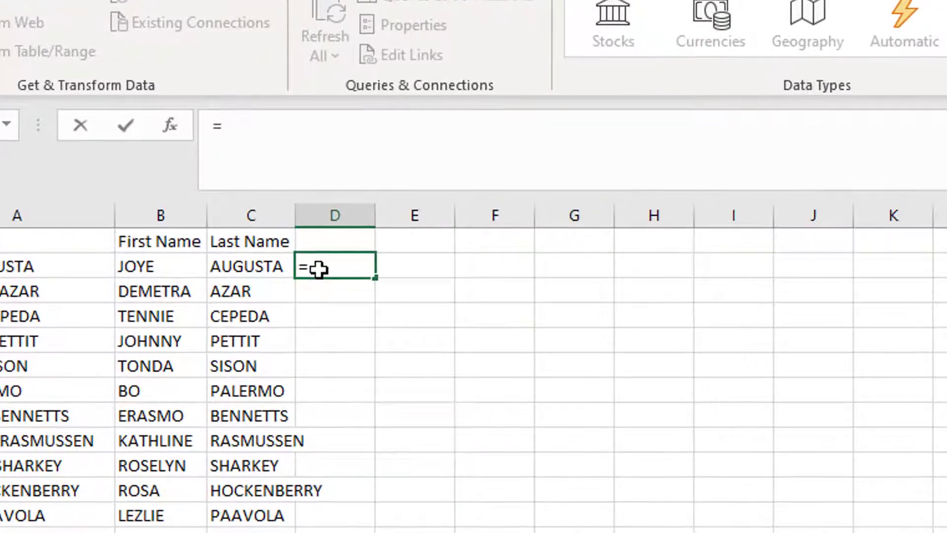
type("Pr")
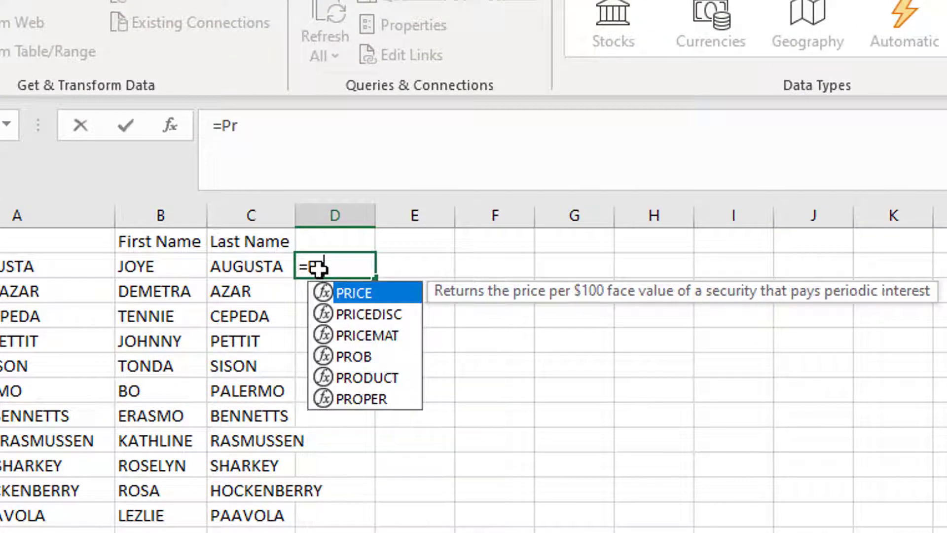
type("oper")
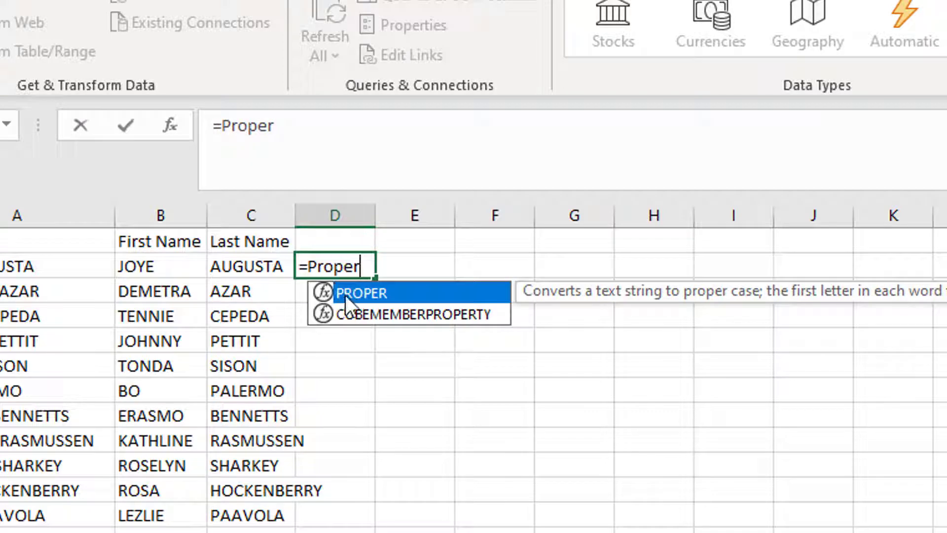
double_click(369, 295)
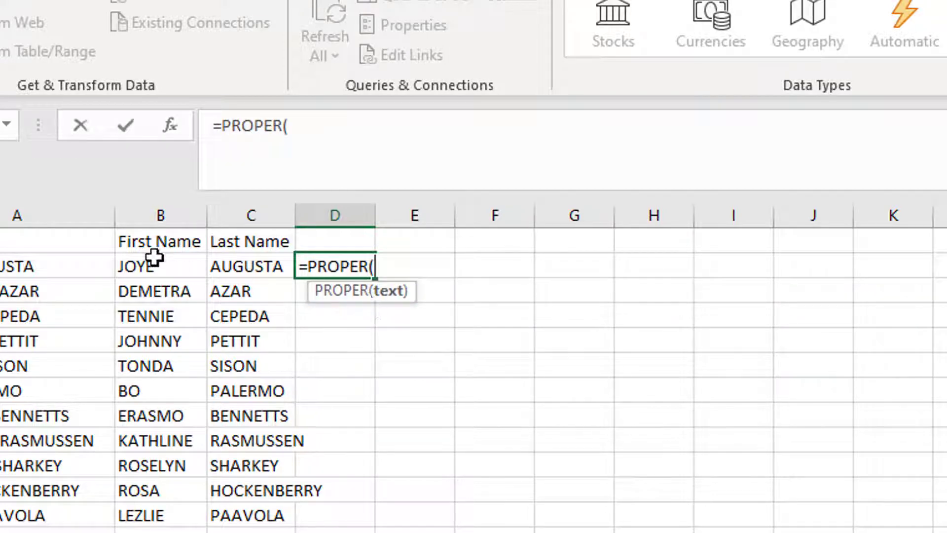
left_click(131, 257)
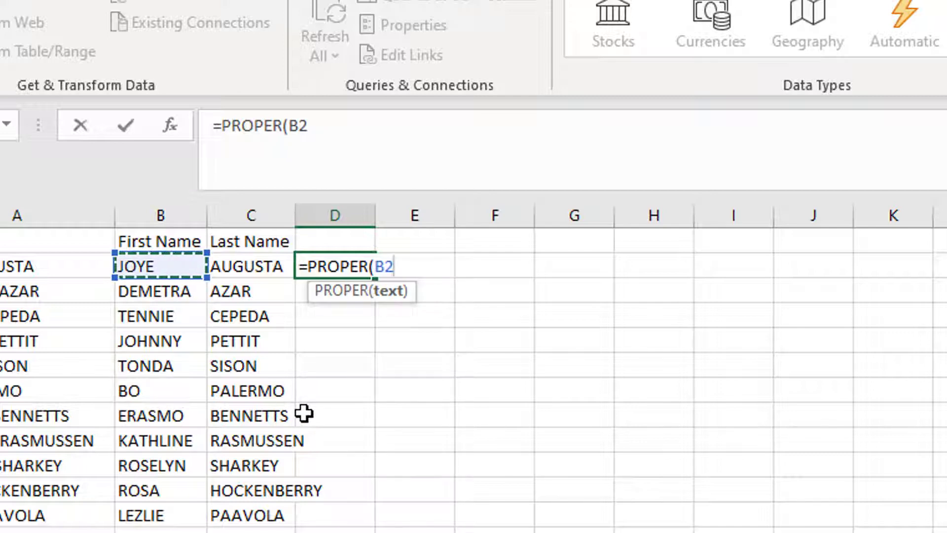
key("Tab")
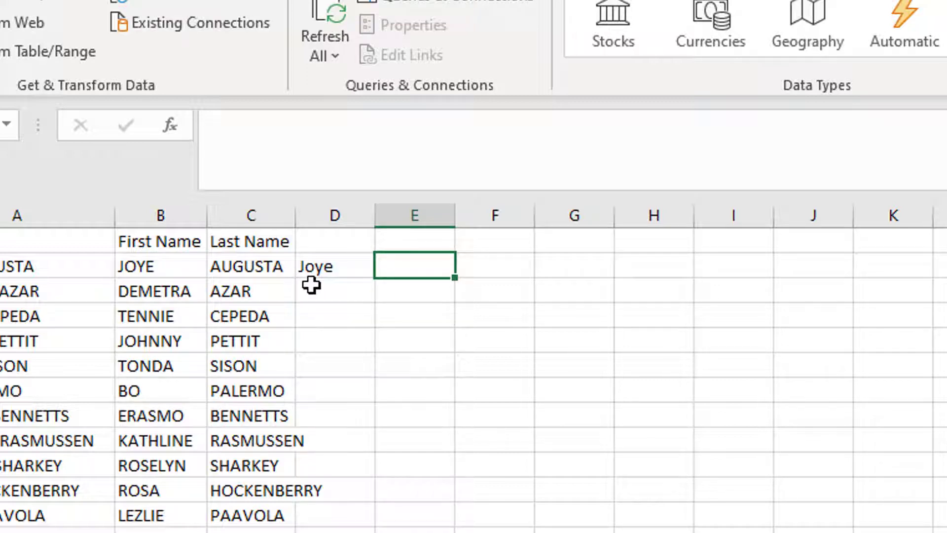
Step: Fill the PROPER formula down to row 21 and across into column E for the last names
left_click(324, 266)
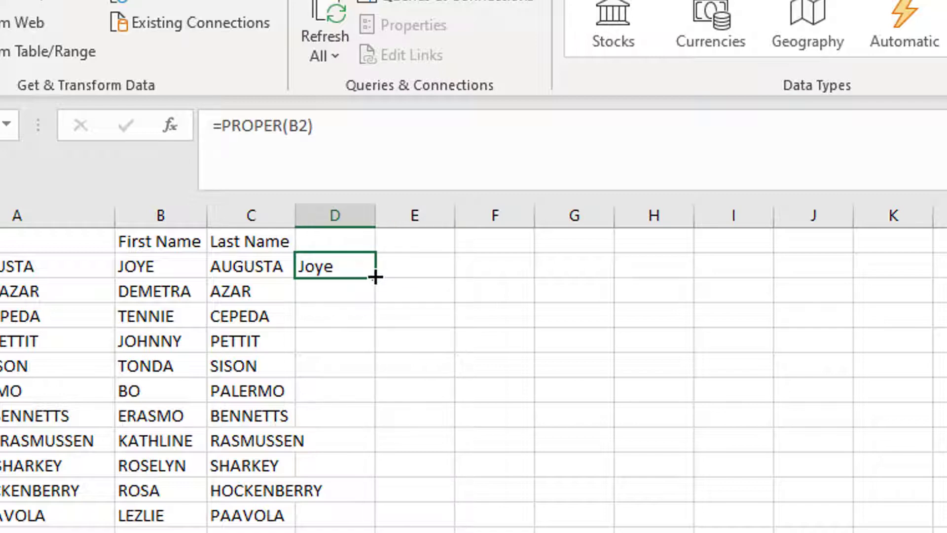
double_click(374, 277)
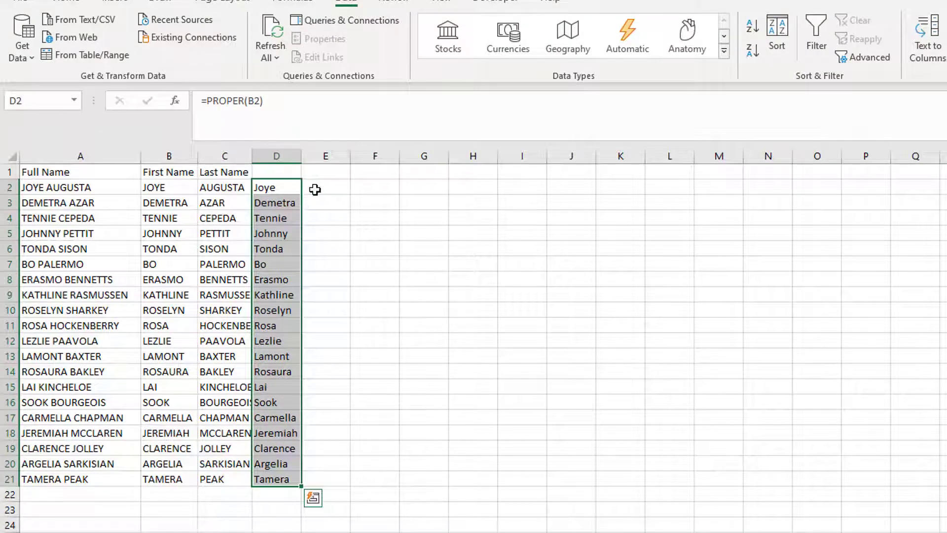
left_click(306, 188)
left_click_drag(279, 188, 346, 489)
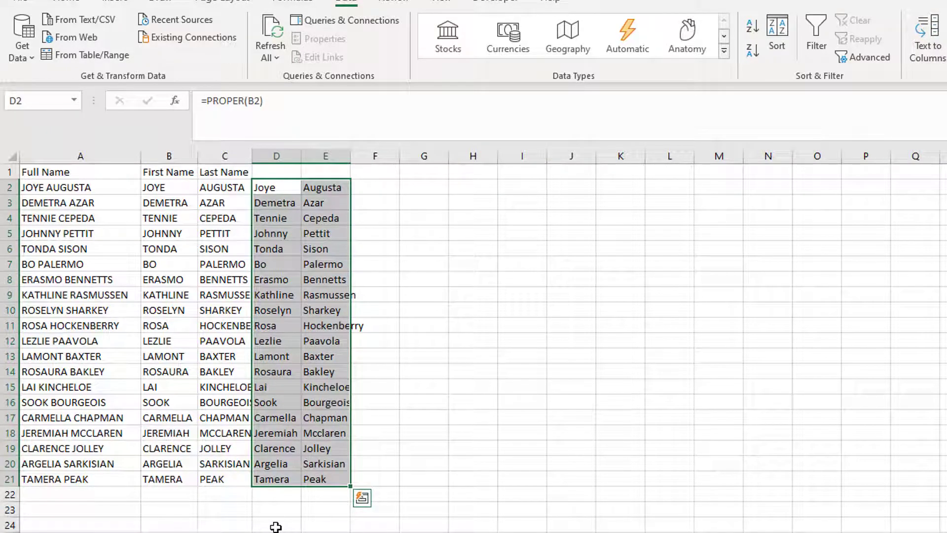
Step: Copy the proper-case names in D2:E21
left_click(274, 515)
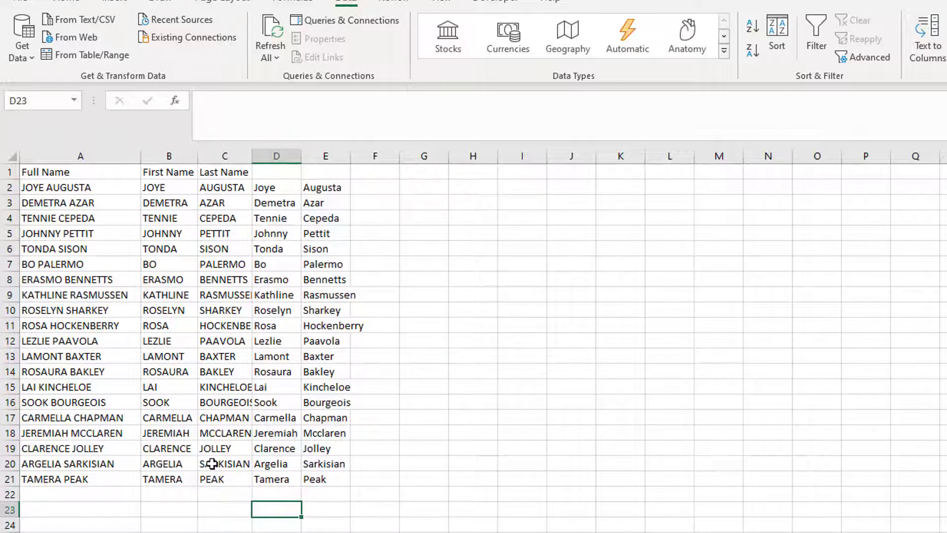
left_click_drag(266, 186, 326, 478)
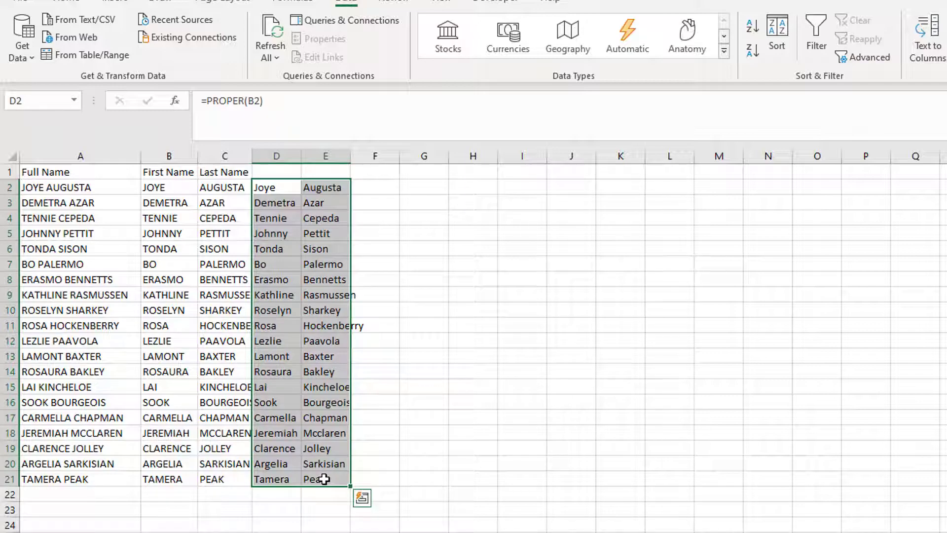
right_click(324, 479)
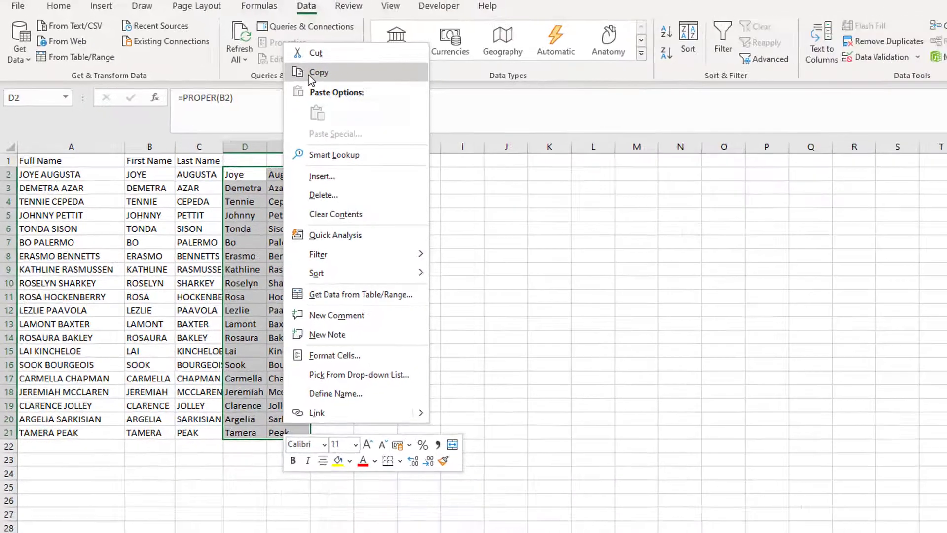
left_click(309, 74)
Step: Paste the copied names as values over the first and last names starting at B2
left_click(132, 175)
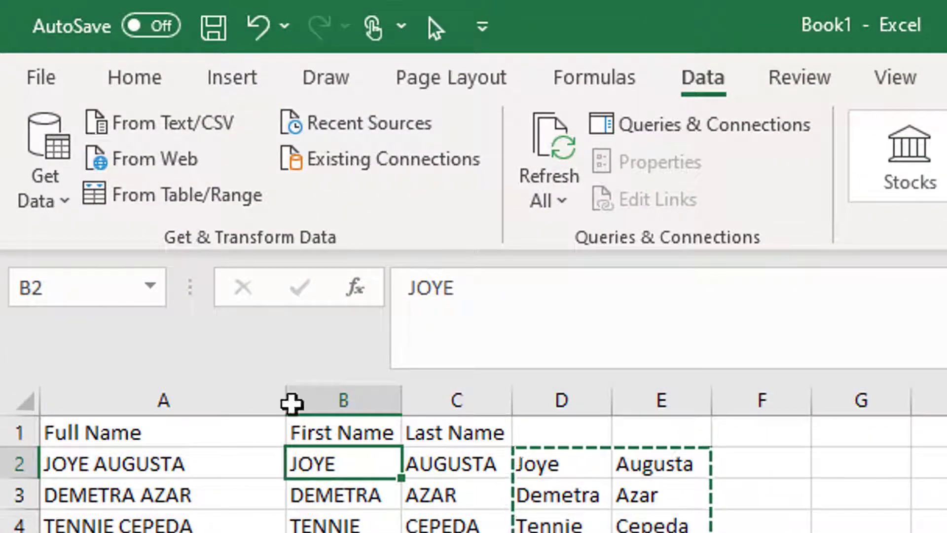
left_click(143, 92)
left_click(44, 213)
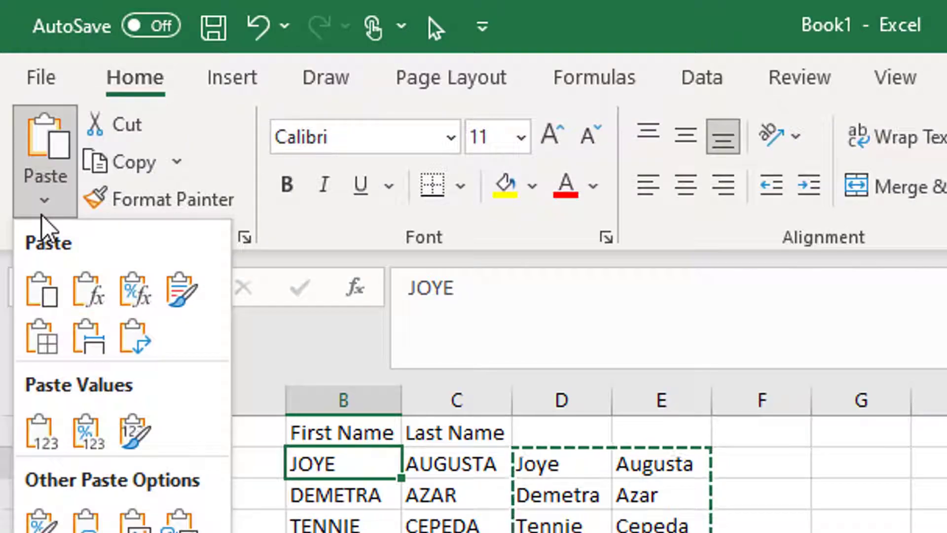
left_click(42, 430)
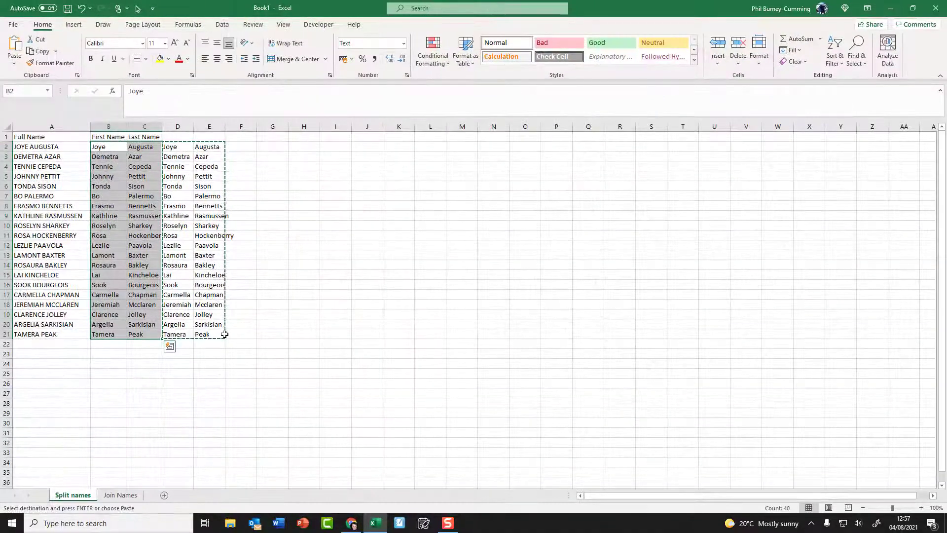
Step: Delete the helper columns D and E
left_click(217, 334)
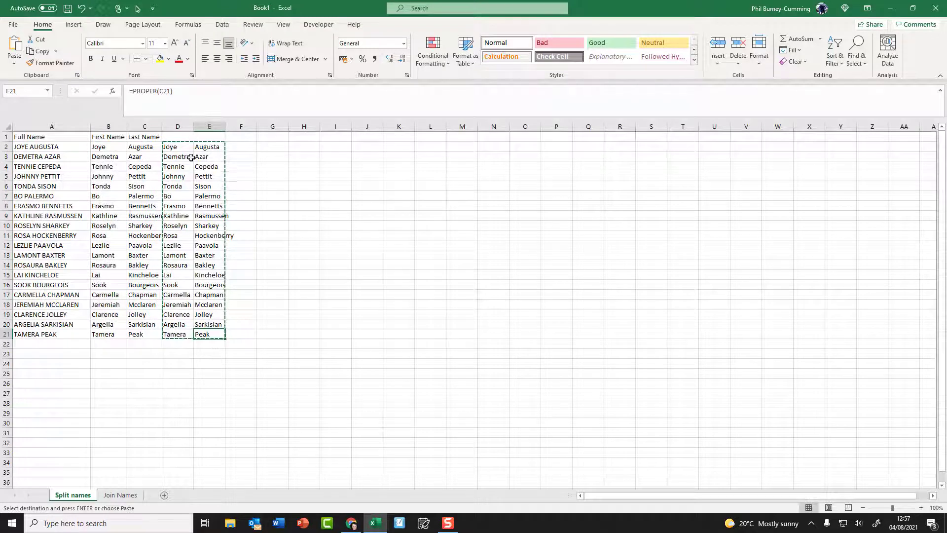
left_click_drag(180, 125, 208, 127)
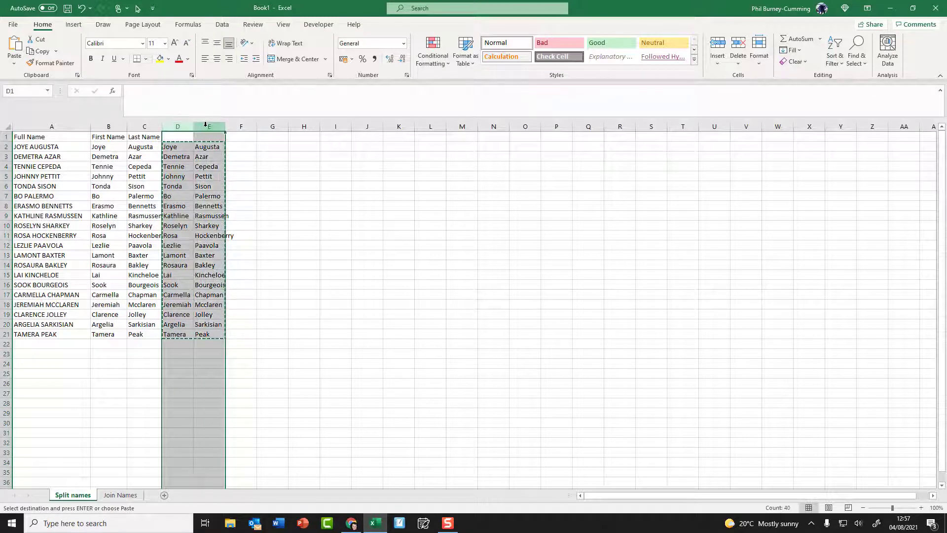
right_click(207, 127)
left_click(237, 222)
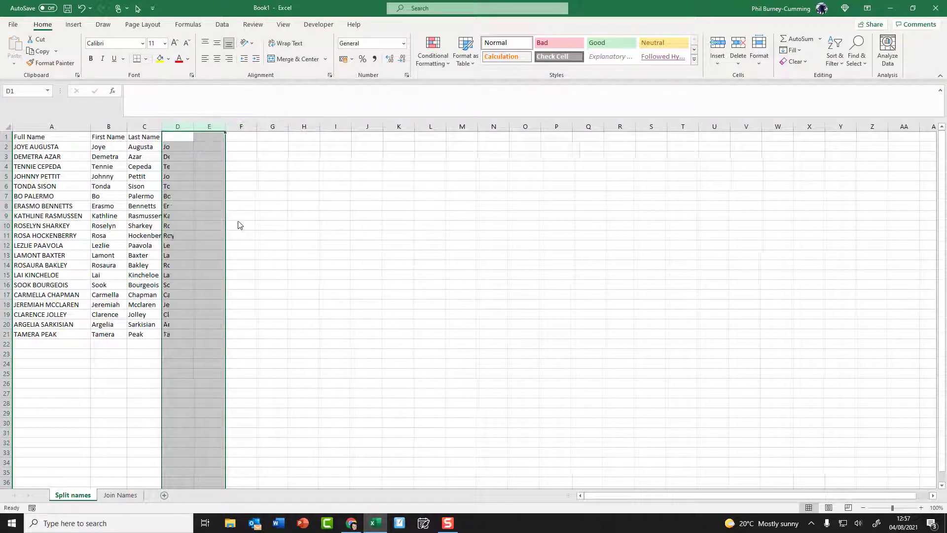
Step: Autofit the width of the Last Name column C
left_click(148, 362)
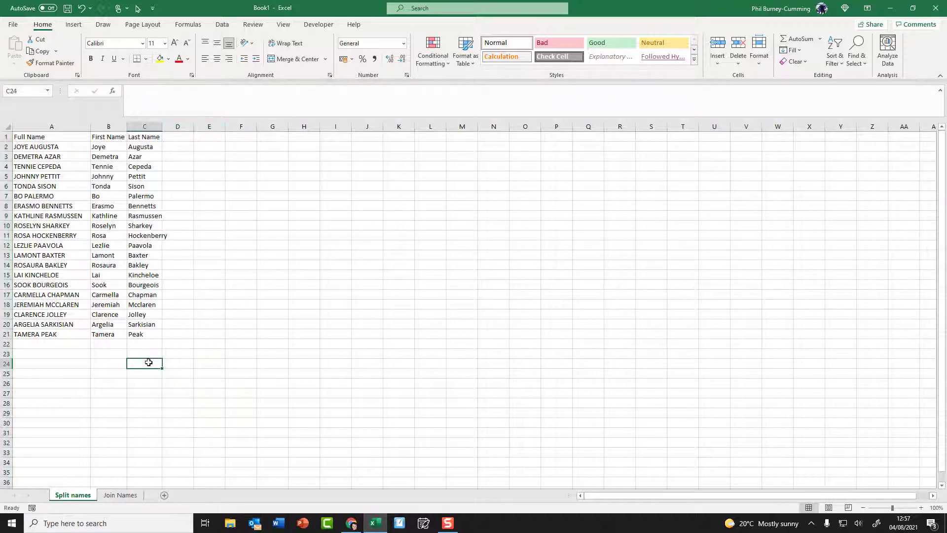
double_click(162, 127)
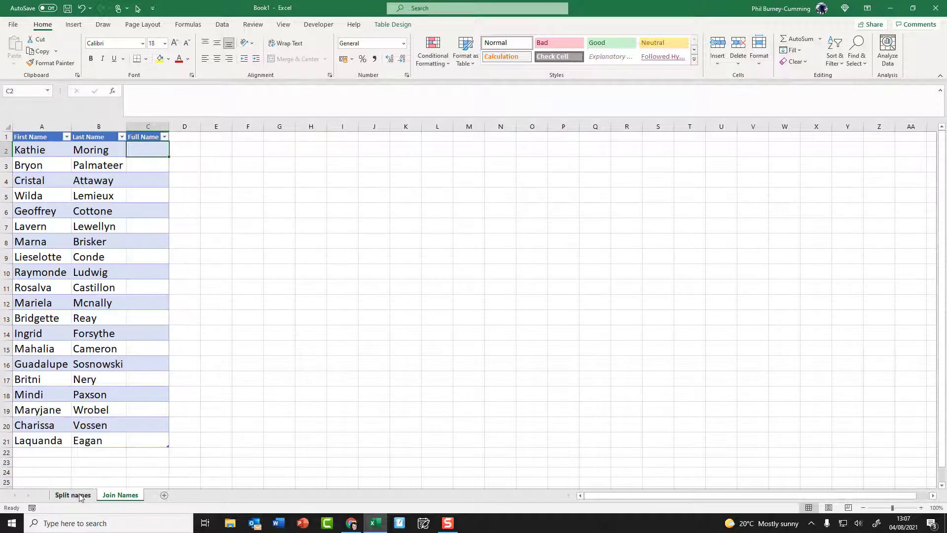
left_click(78, 495)
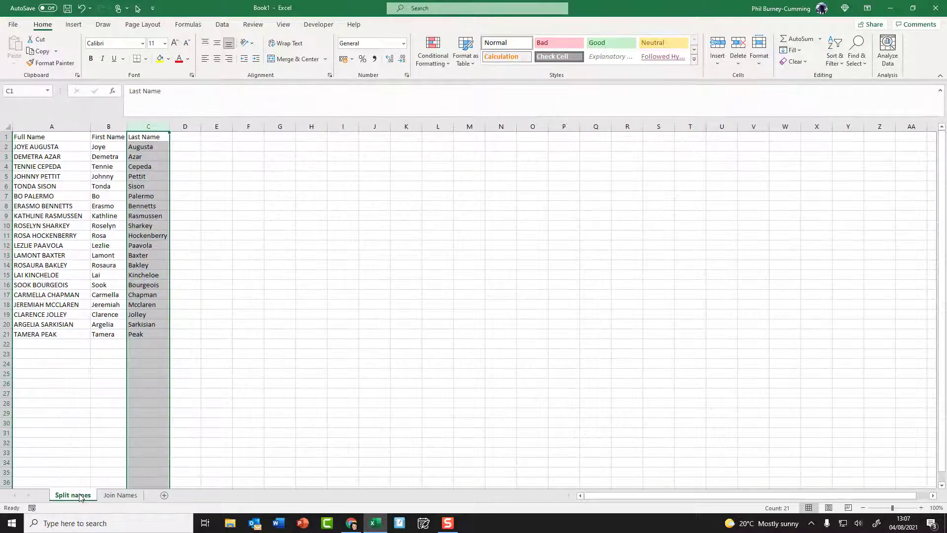
Step: On the Join Names sheet, start a Full Name formula in C2 that returns the first name, and autofit column C
left_click(119, 496)
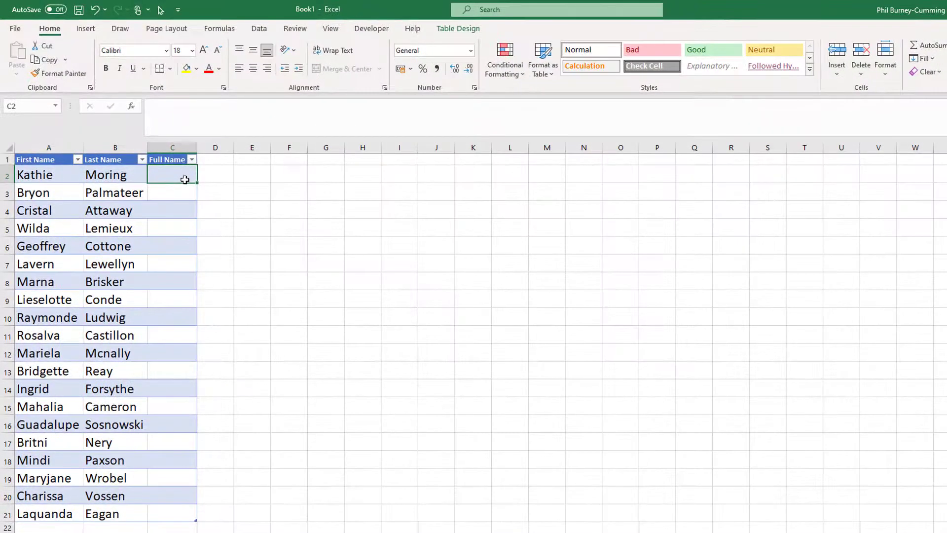
type("=")
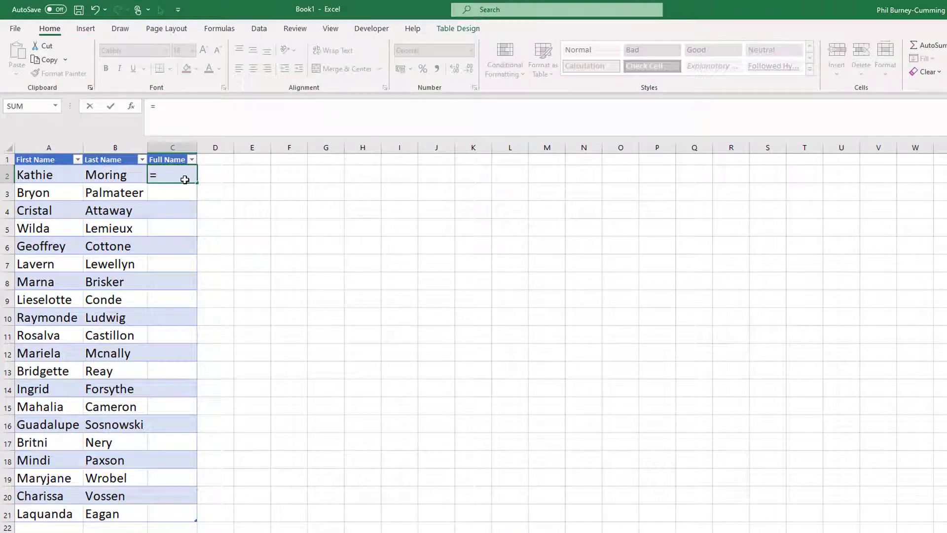
left_click(60, 175)
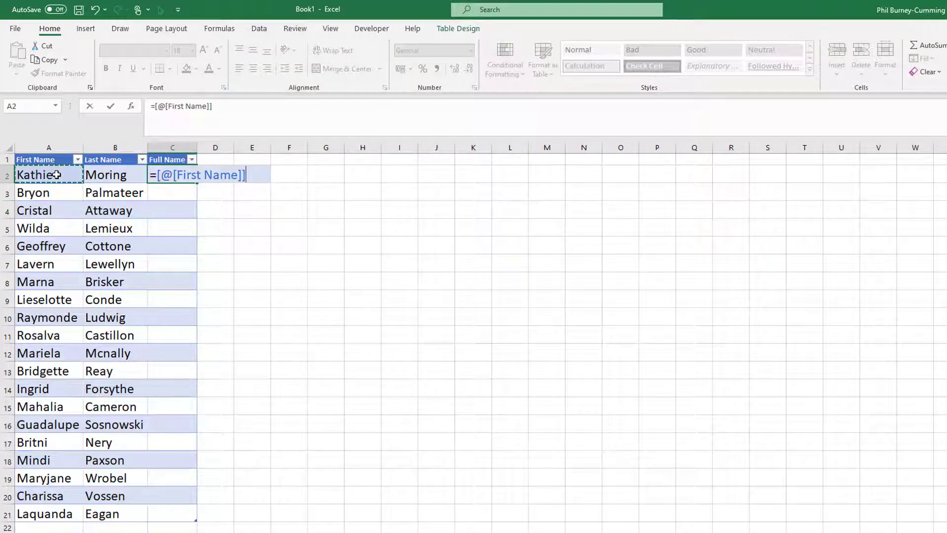
key("Return")
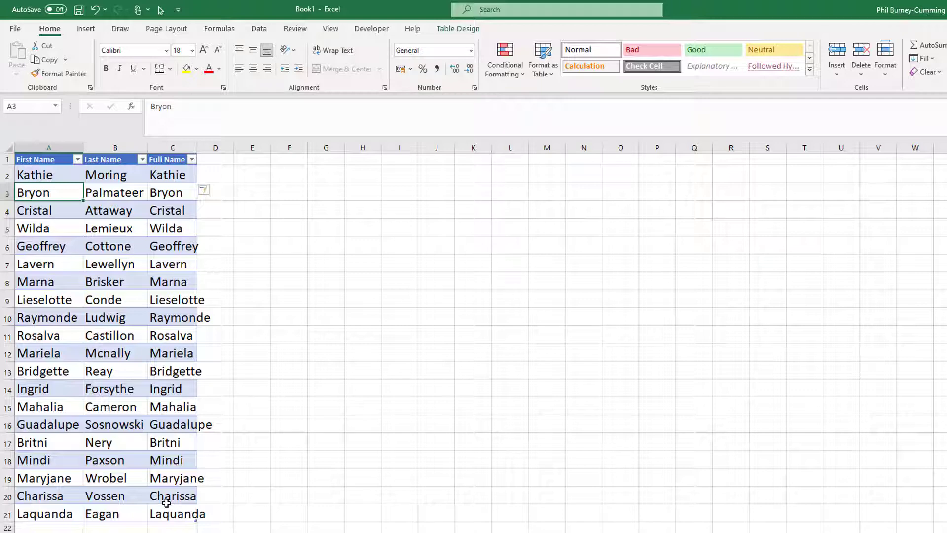
double_click(197, 147)
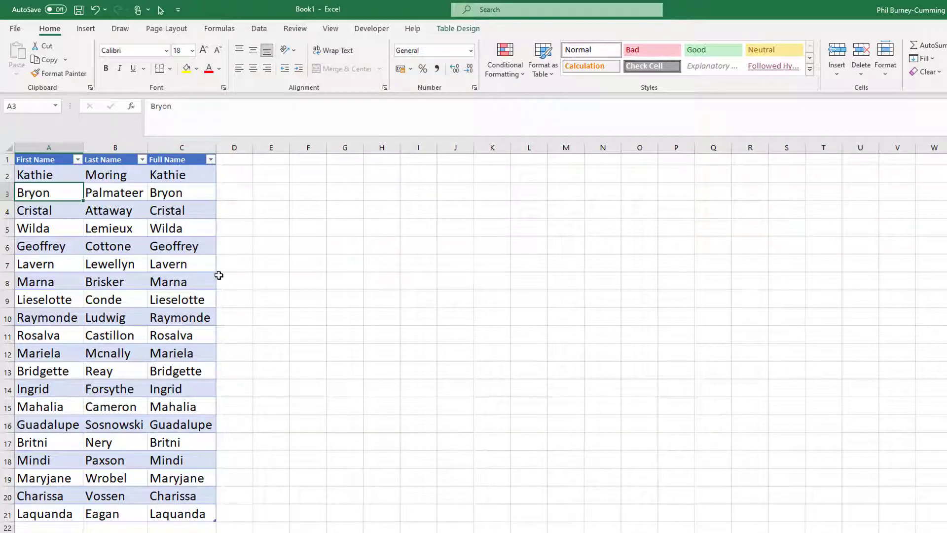
Step: Extend the Full Name formula to join First Name and Last Name with &, then autofit column C
left_click(183, 177)
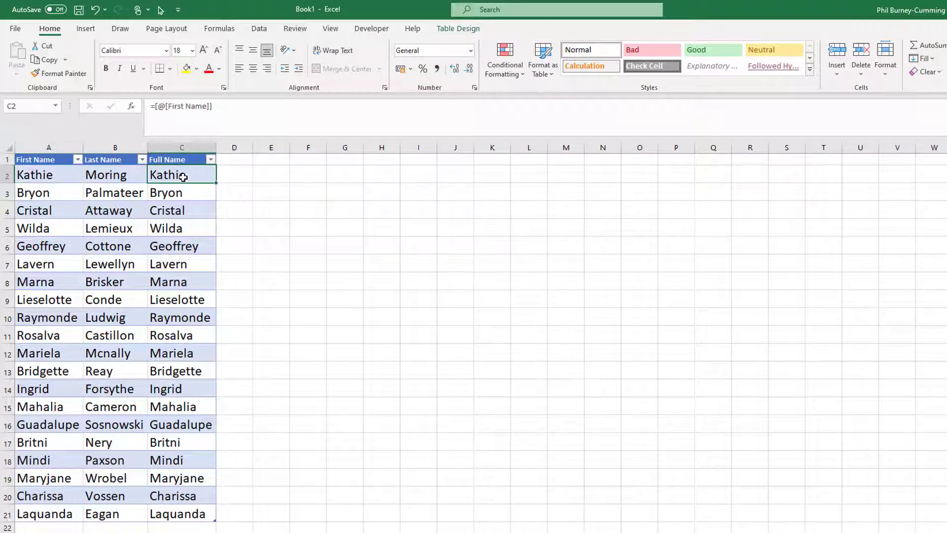
left_click(123, 177)
left_click(164, 176)
left_click(235, 106)
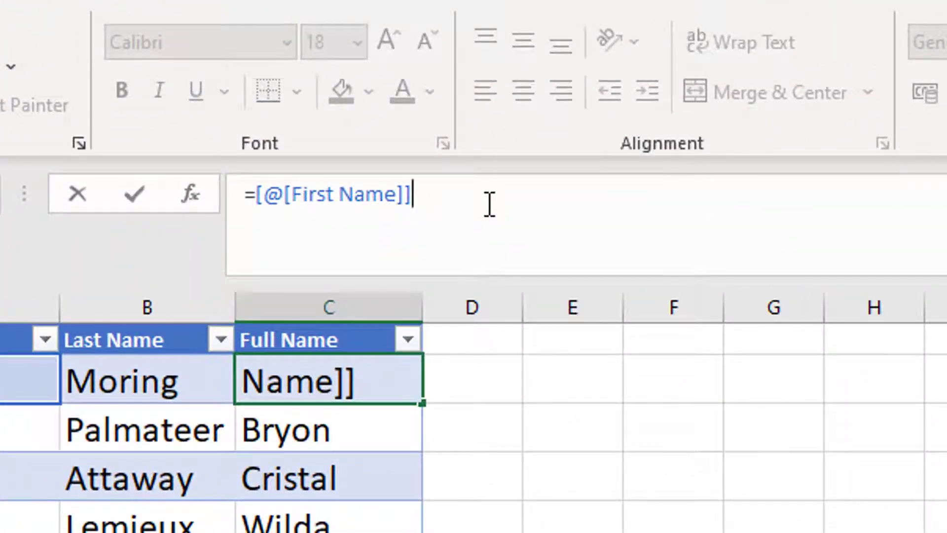
type("&")
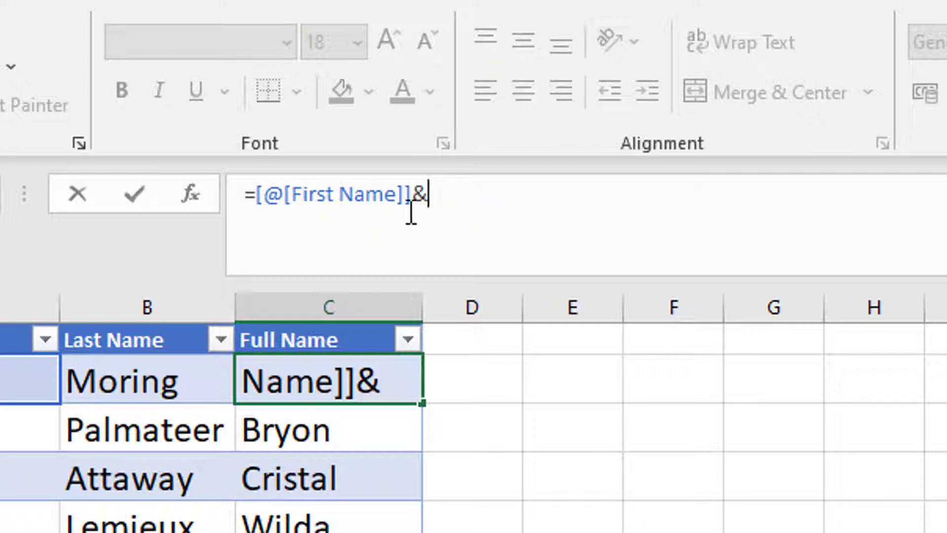
left_click(163, 382)
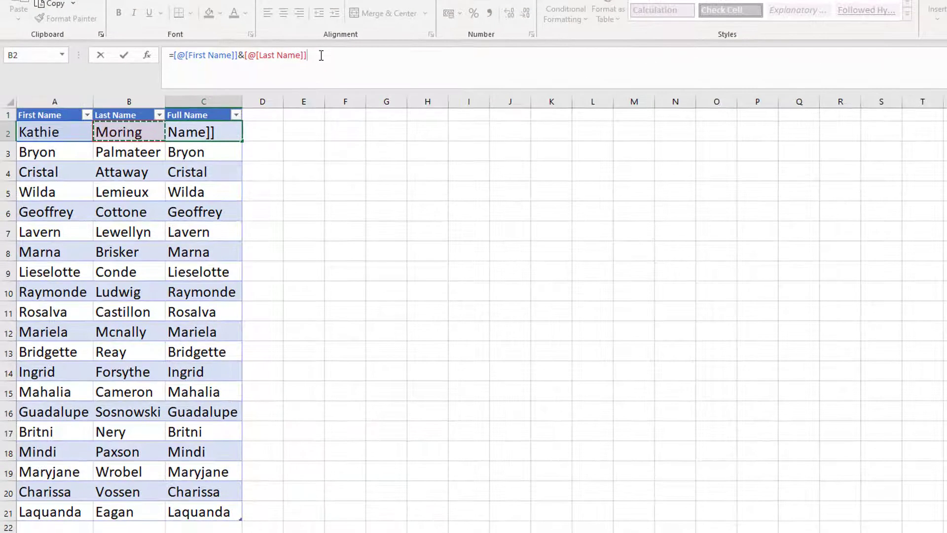
key("Return")
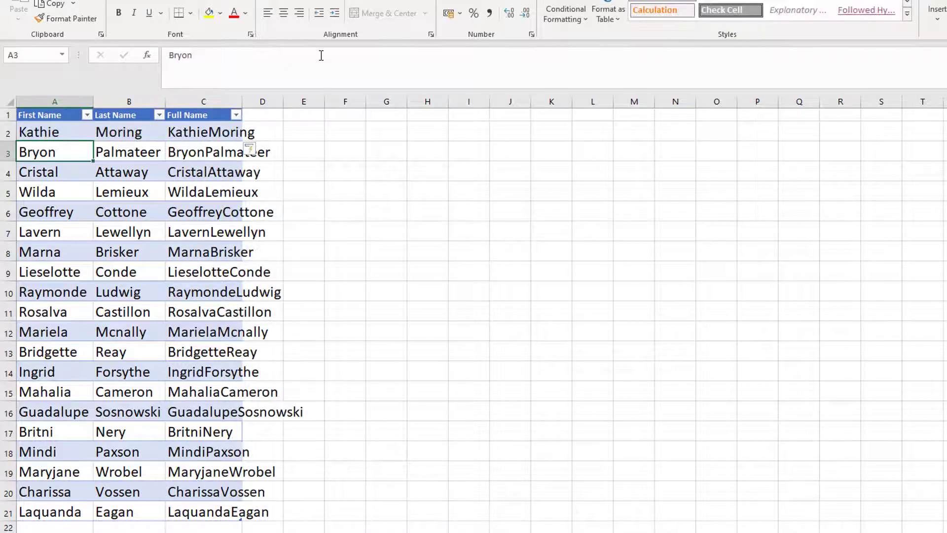
double_click(242, 101)
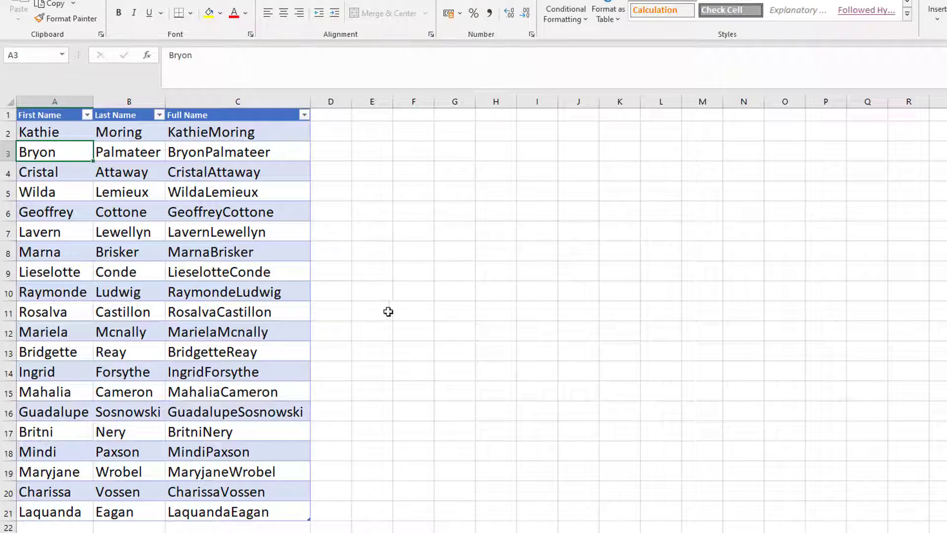
Step: Insert a space between the names so the formula reads =[@[First Name]]&" "&[@[Last Name]]
left_click(236, 130)
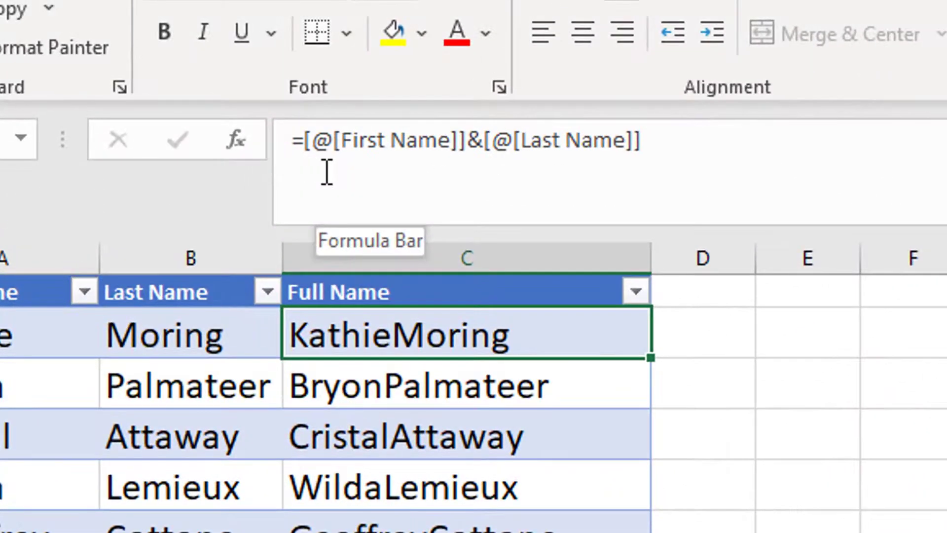
left_click(485, 143)
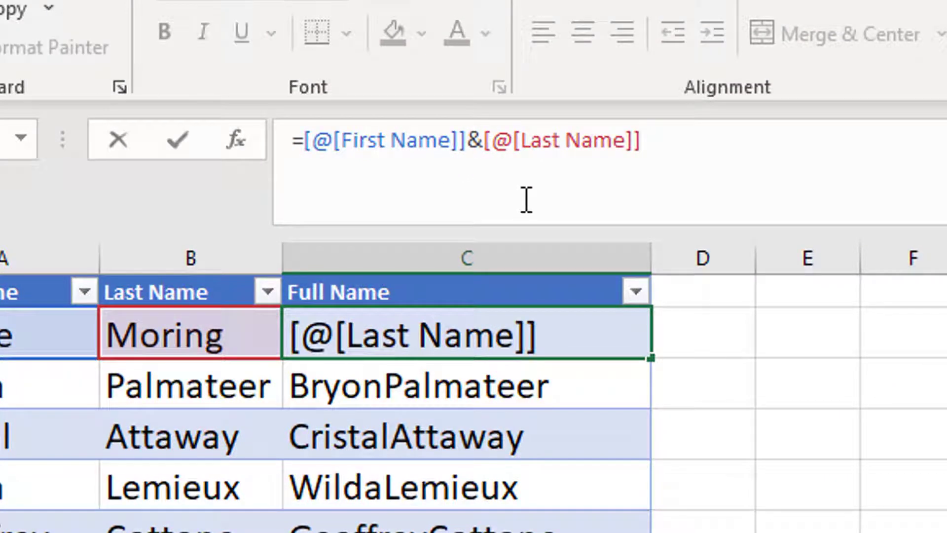
type("\" ")
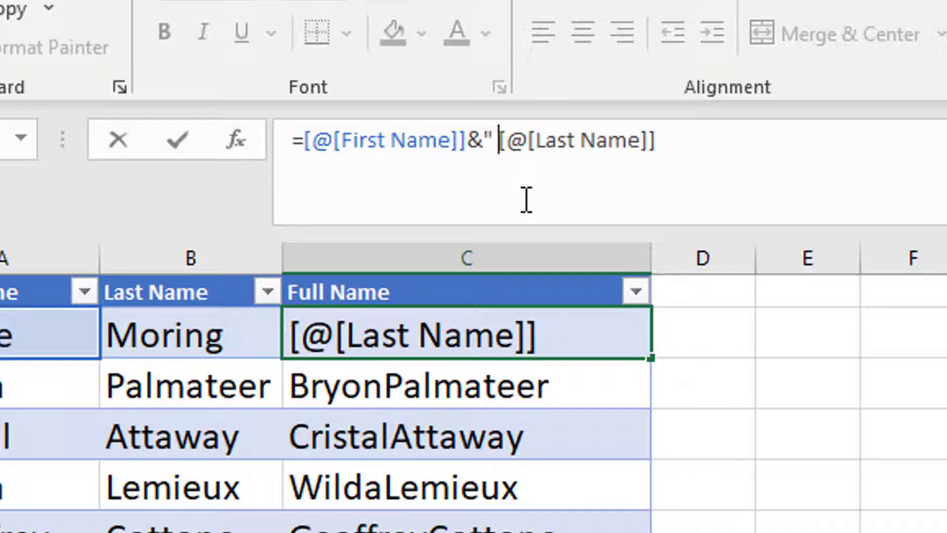
type("\"")
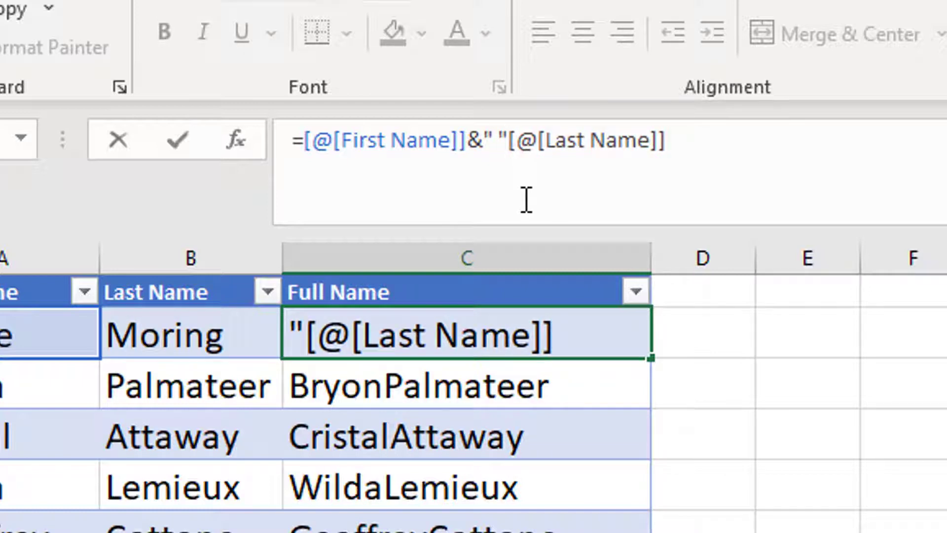
type("&")
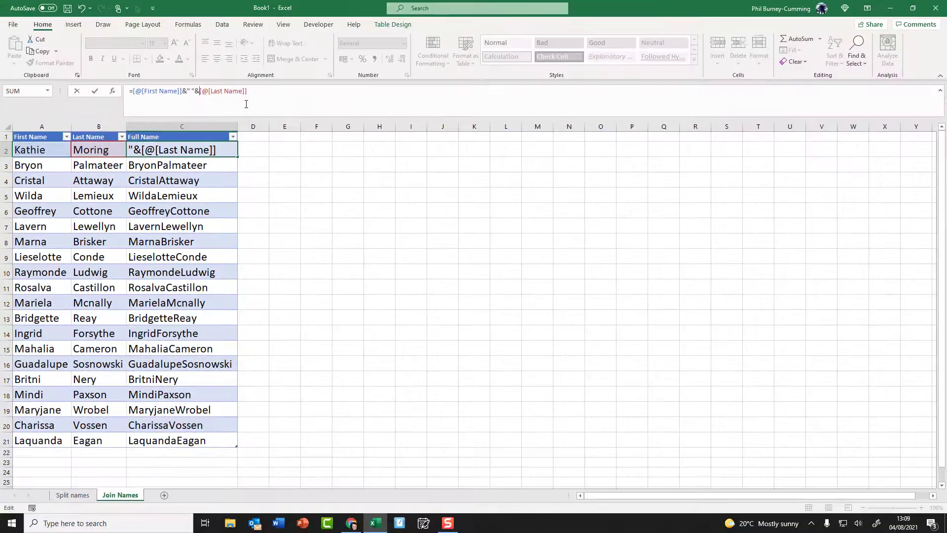
key("Return")
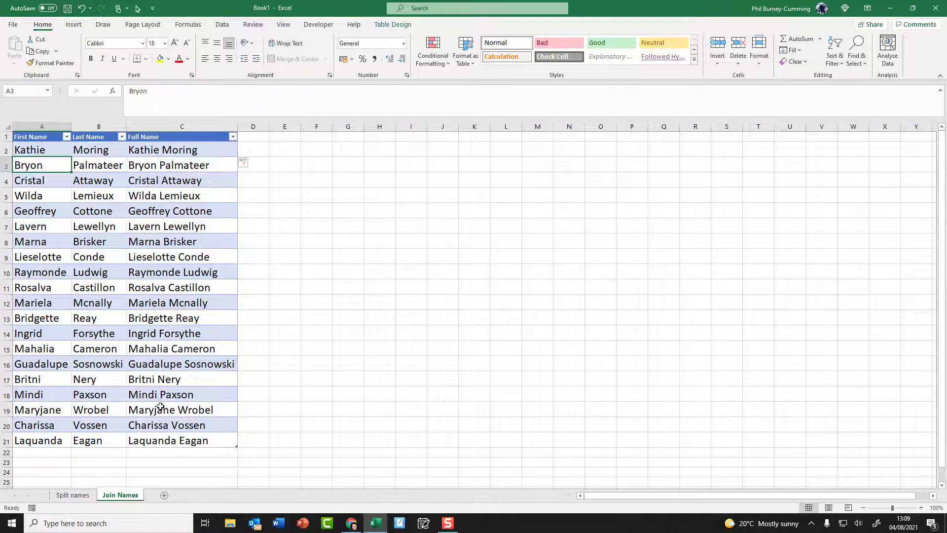
left_click(175, 153)
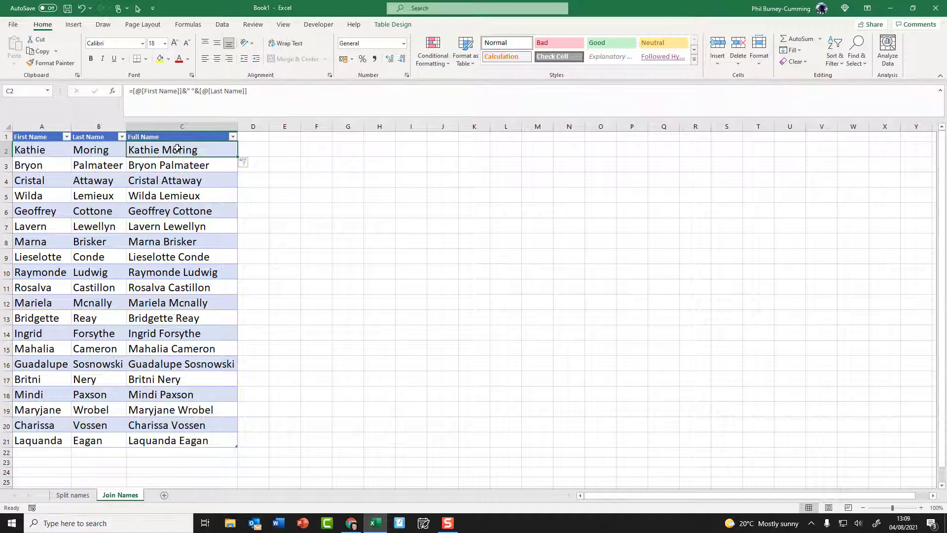
left_click_drag(54, 126, 100, 180)
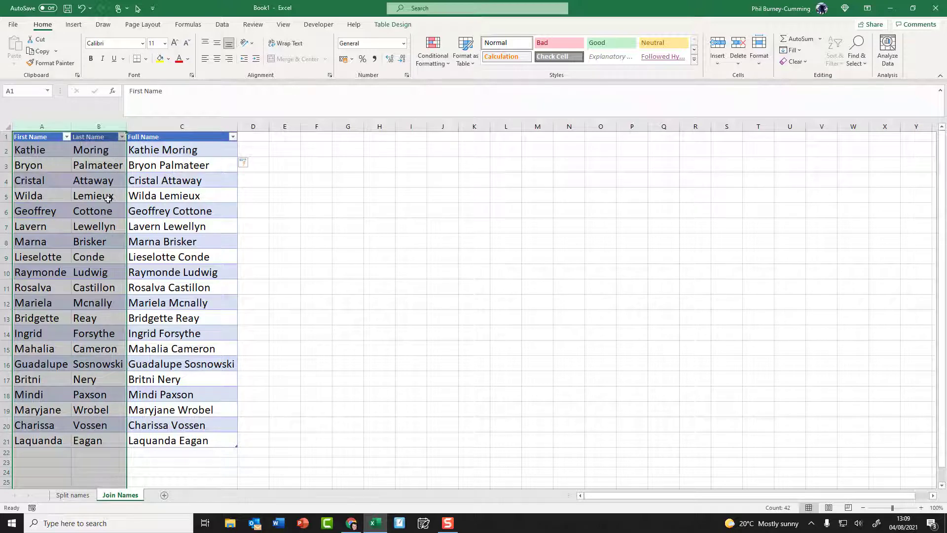
right_click(106, 127)
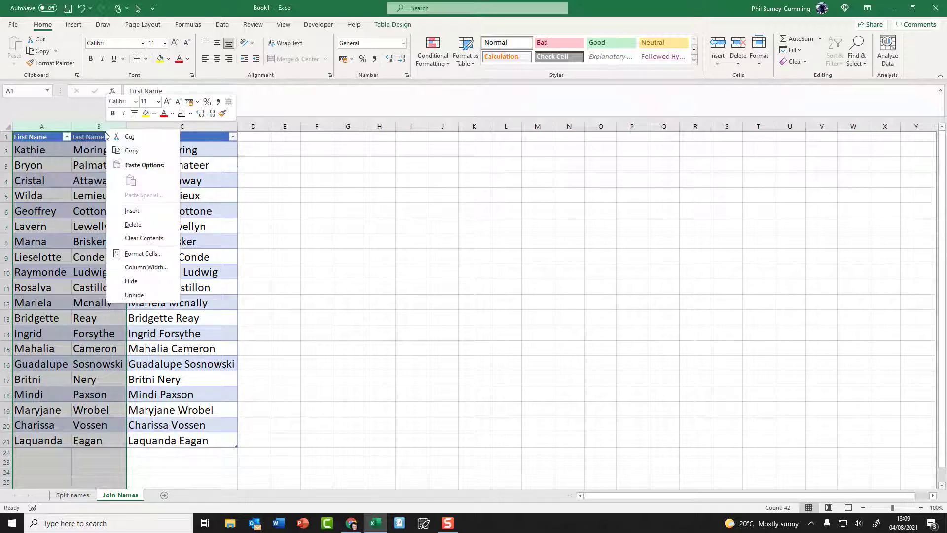
left_click(133, 225)
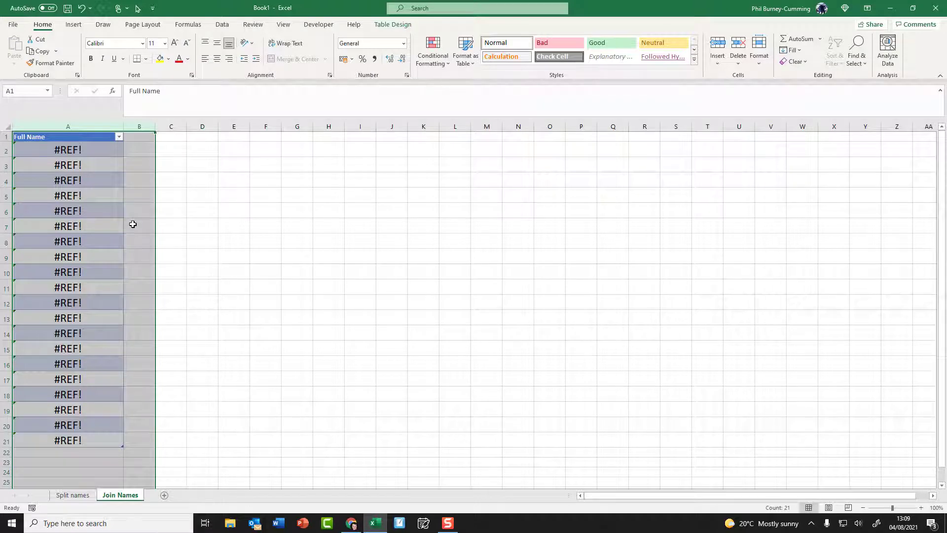
key("ctrl+z")
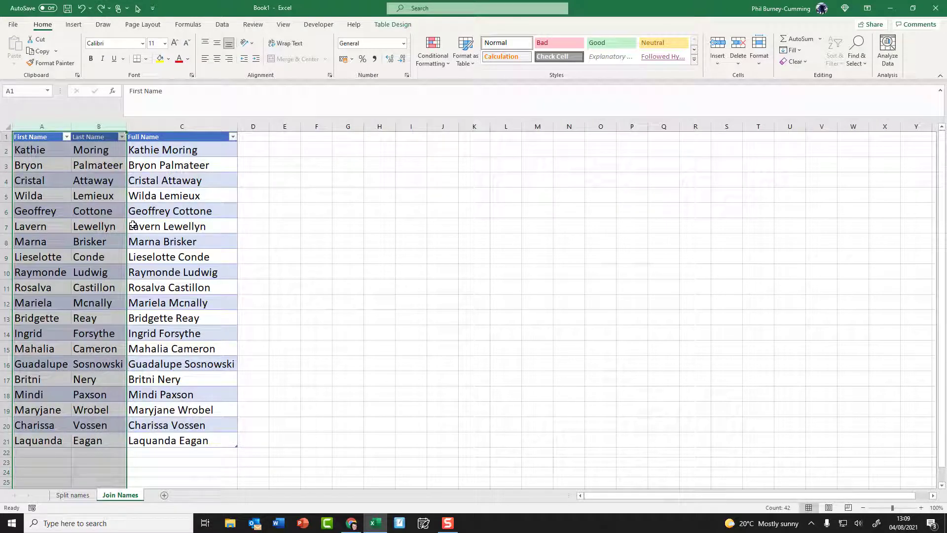
Step: Copy the full names in C2:C21 and paste them back over themselves as values
left_click(158, 221)
left_click(168, 149)
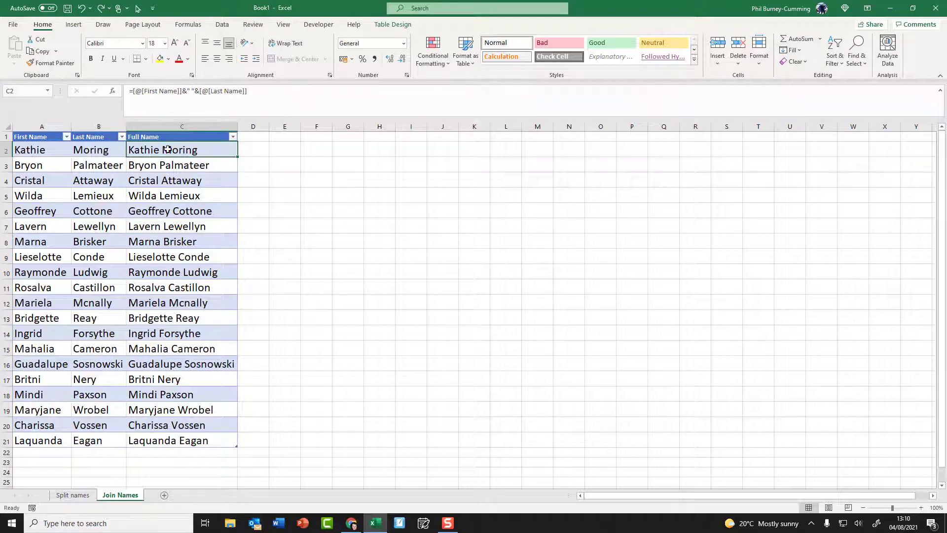
left_click_drag(157, 150, 150, 440)
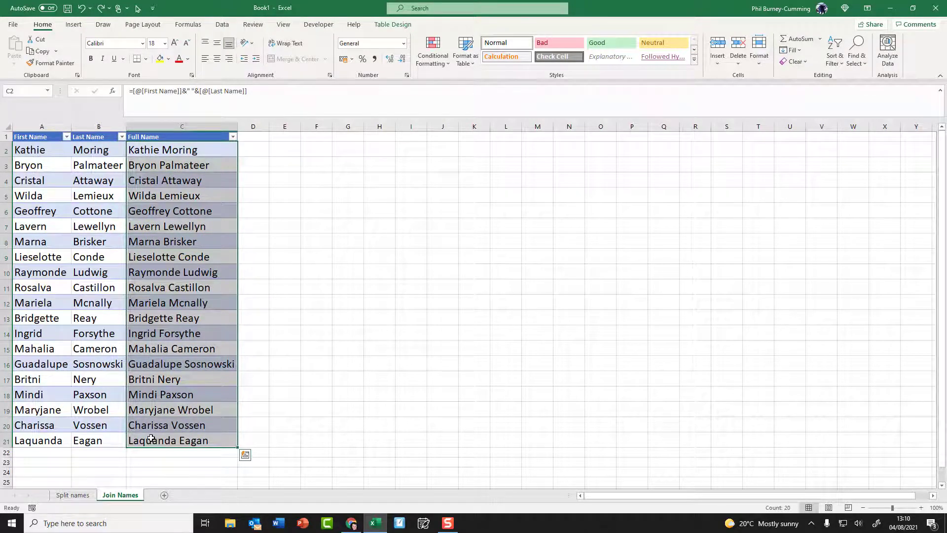
key("ctrl+c")
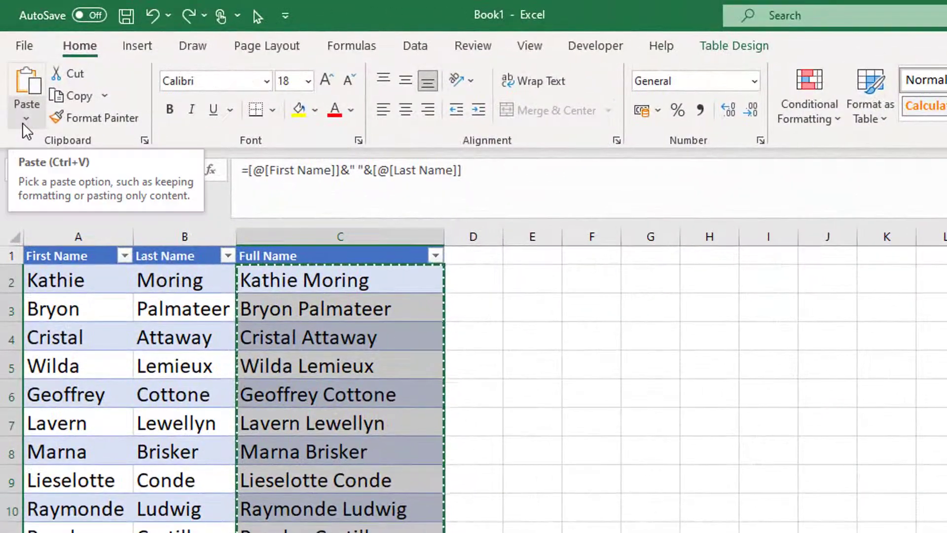
left_click(26, 117)
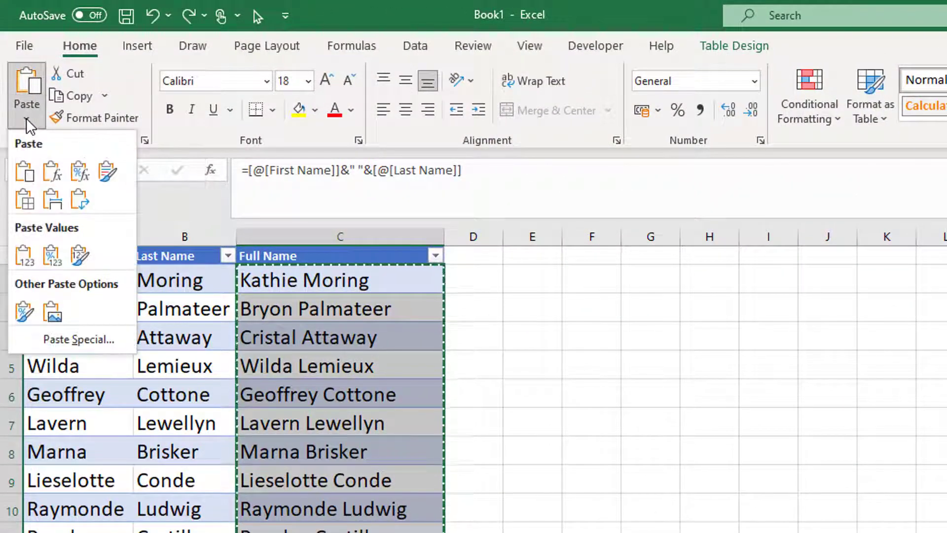
left_click(26, 256)
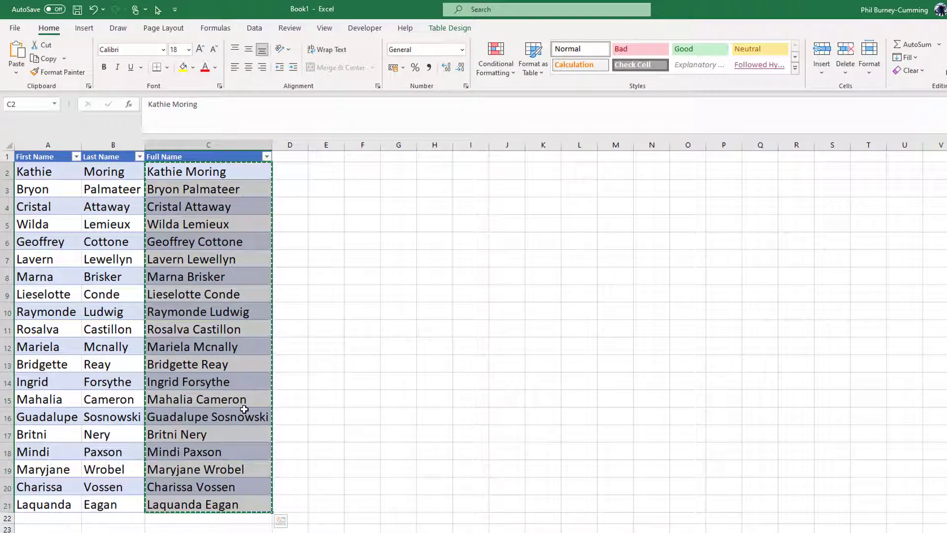
Step: Delete the First Name and Last Name columns A and B
left_click(131, 143)
left_click(59, 144, "shift")
right_click(57, 146)
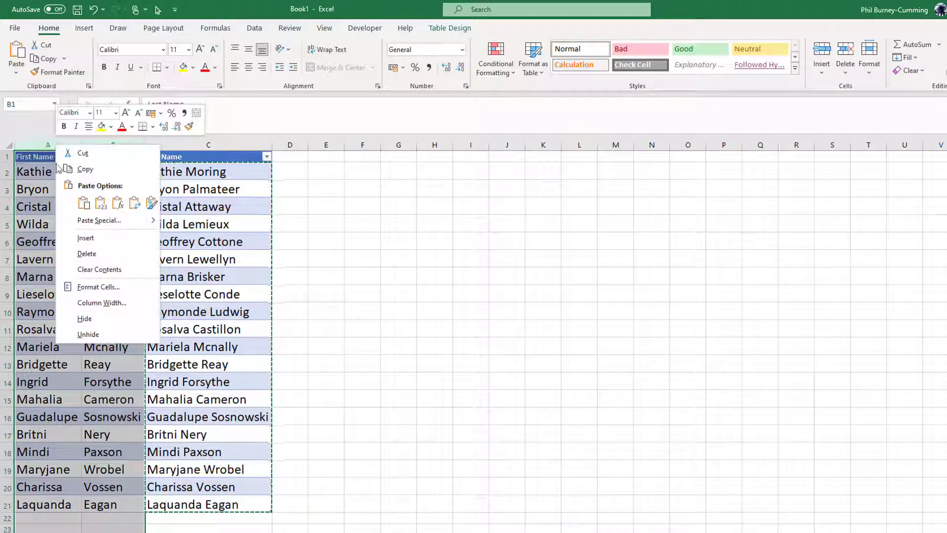
left_click(87, 254)
left_click(242, 342)
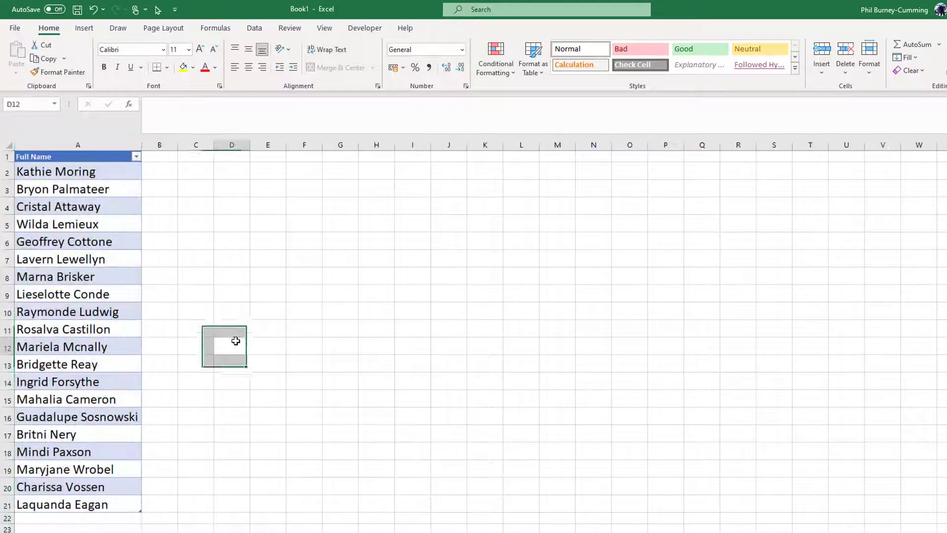